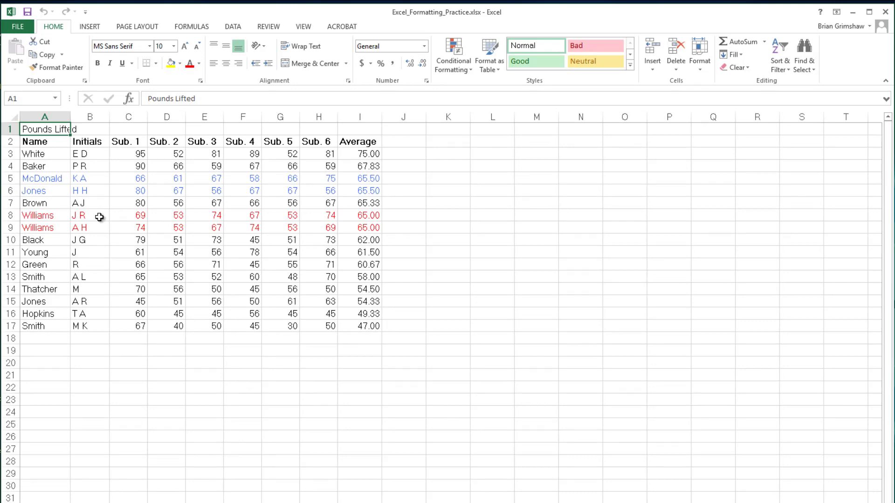
scroll(99, 218, up, 3)
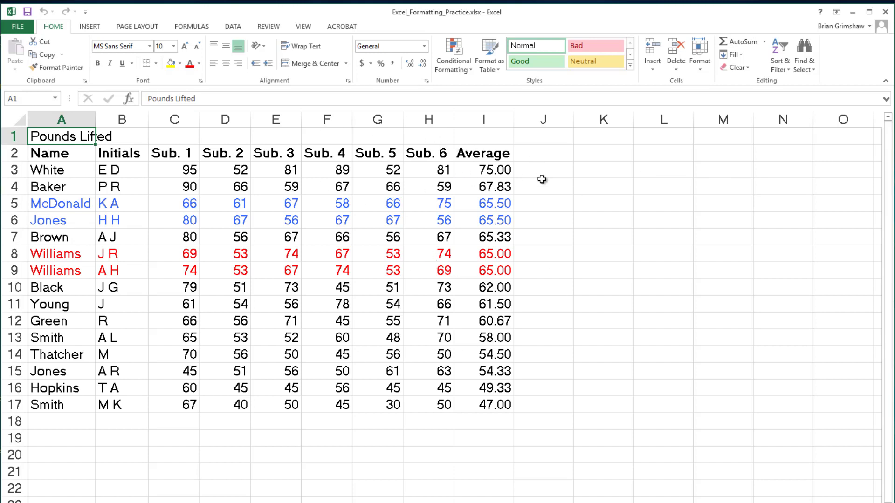
drag(554, 186, 779, 180)
click(712, 148)
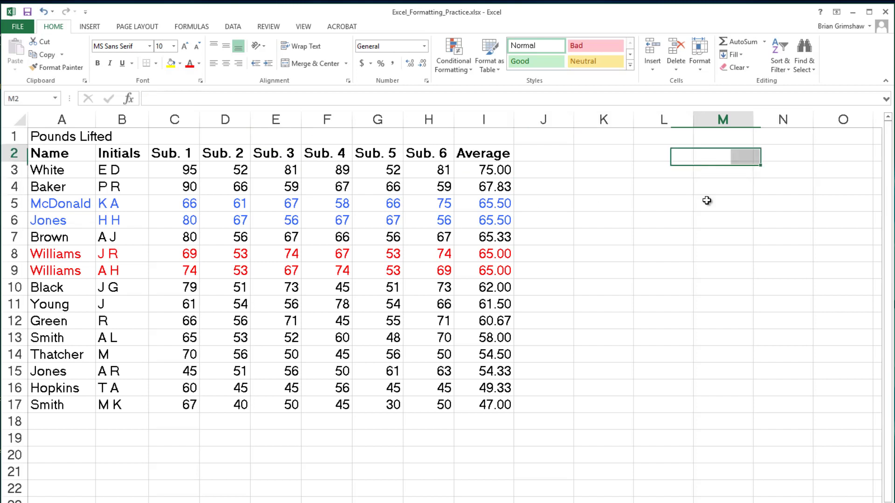
drag(707, 201, 709, 410)
drag(622, 252, 812, 254)
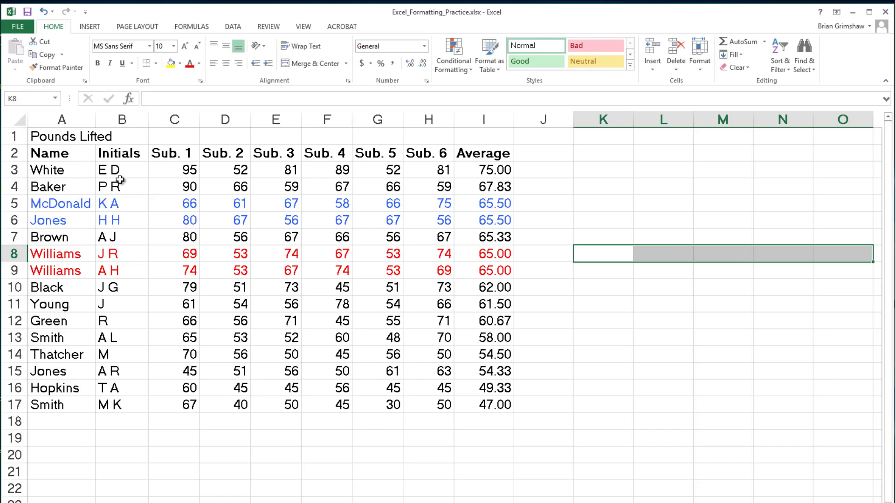
click(69, 139)
drag(69, 139, 502, 406)
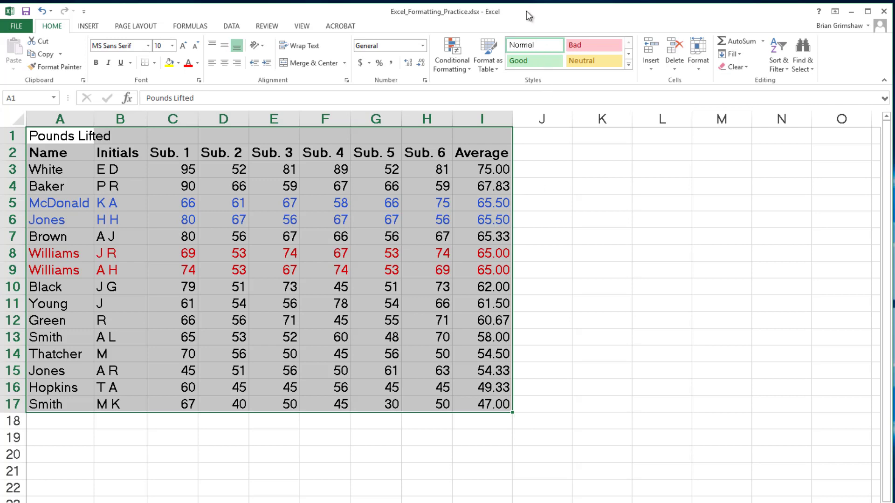
- Open Excel_Formatting_Example.xlsx from the Business Office folder and arrange it side by side with the practice workbook
drag(527, 10, 4, 104)
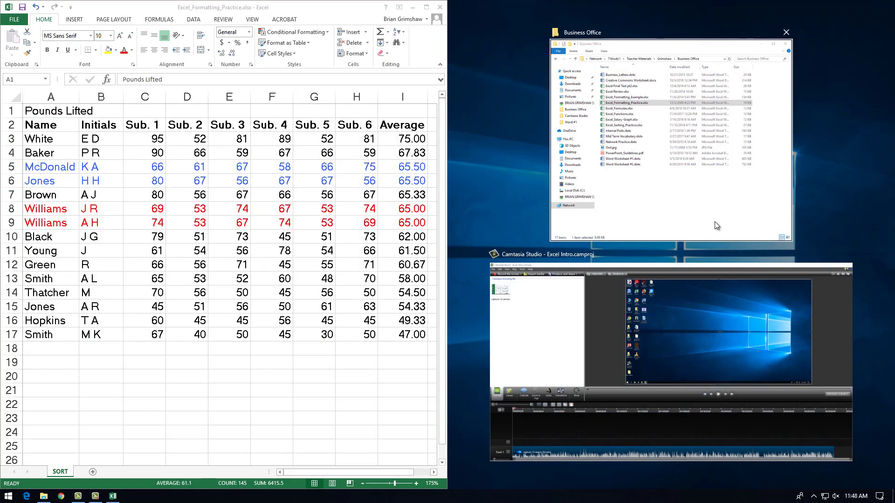
click(676, 213)
double_click(578, 101)
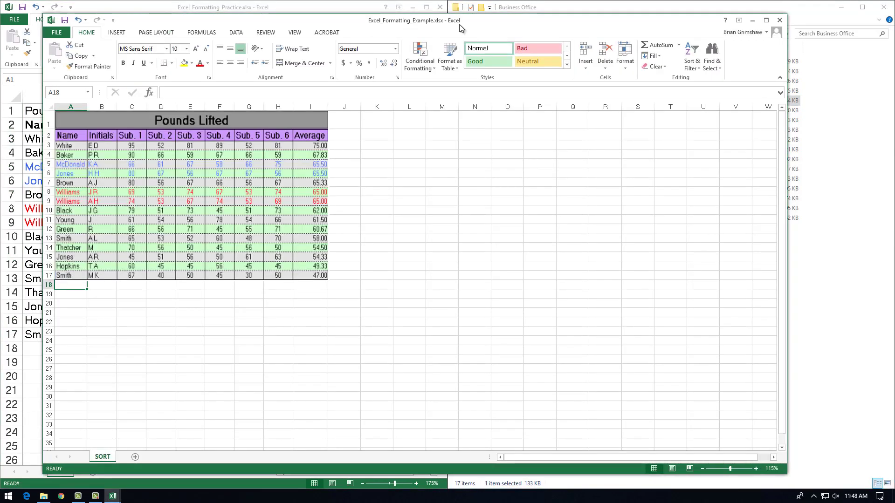
drag(459, 24, 894, 33)
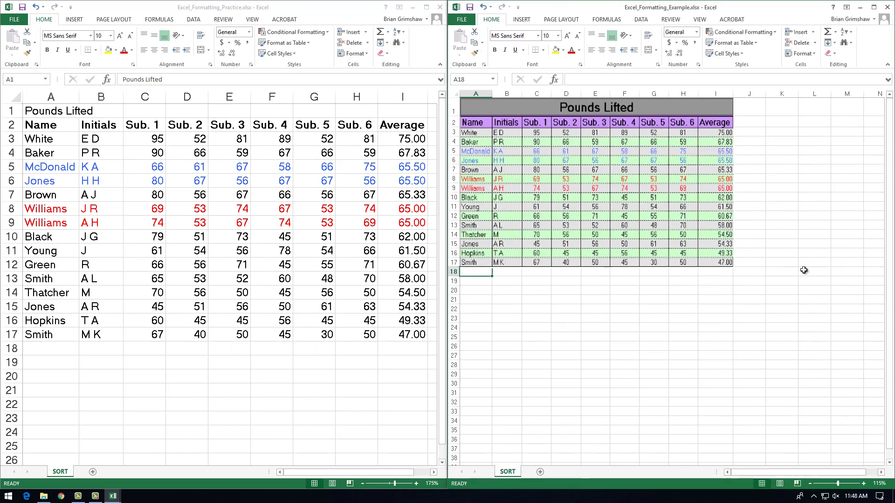
scroll(505, 262, up, 3)
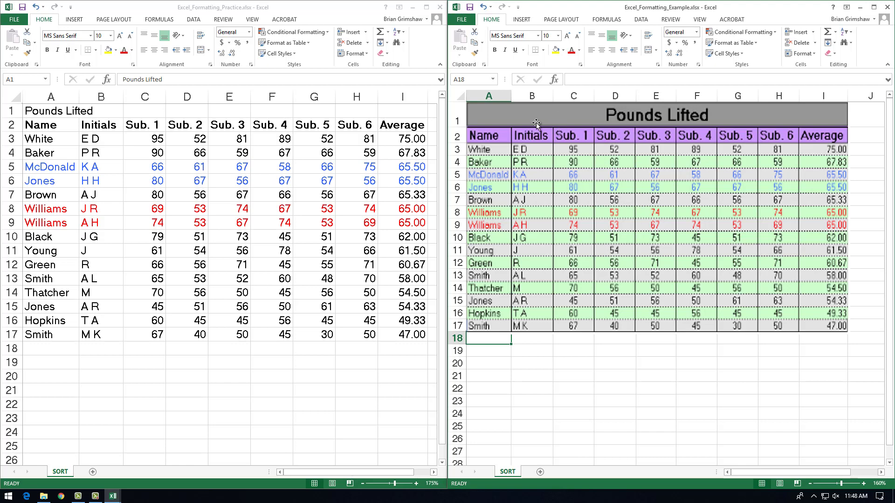
- Compare the title row of the practice workbook with the formatted title row in the example workbook
click(355, 18)
key(ctrl+a)
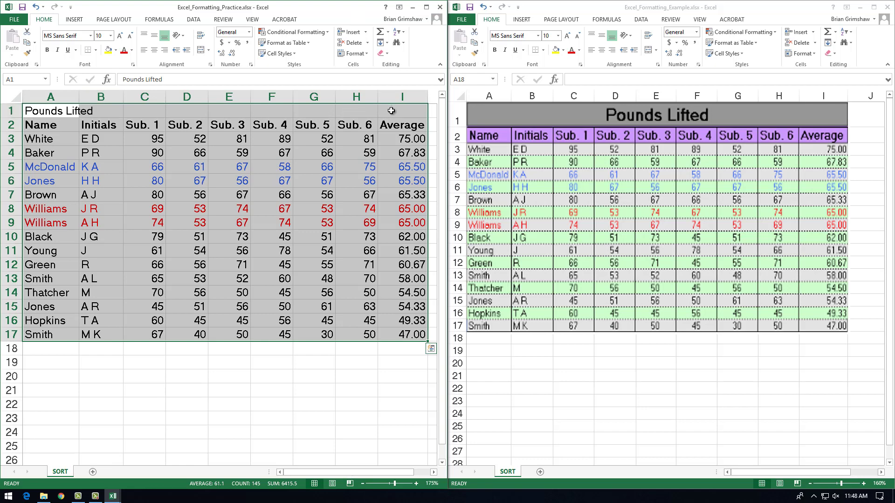
click(54, 111)
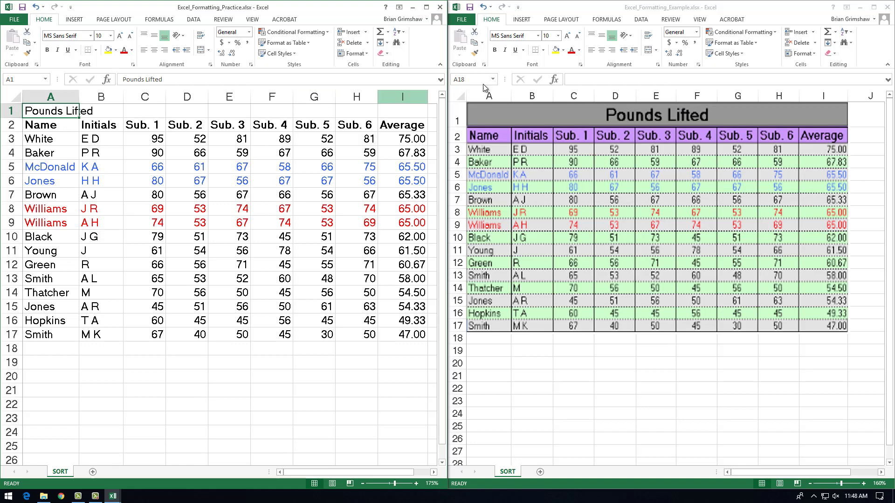
click(703, 112)
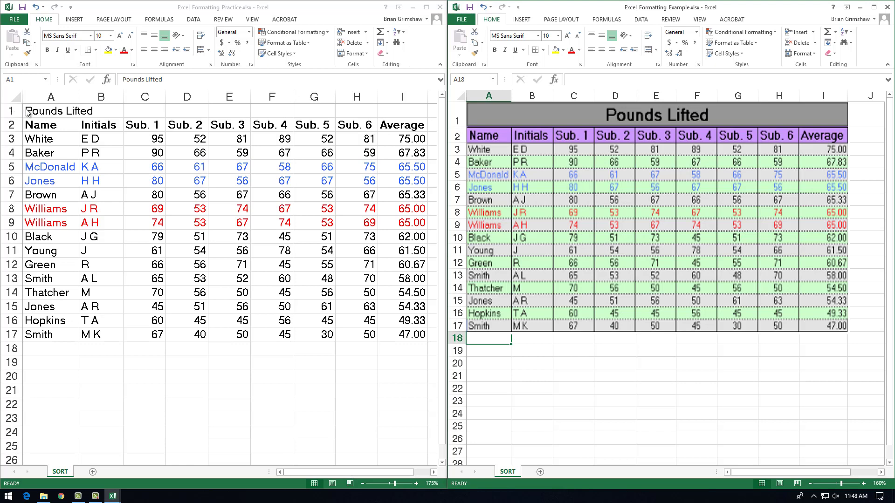
click(43, 110)
drag(43, 110, 384, 110)
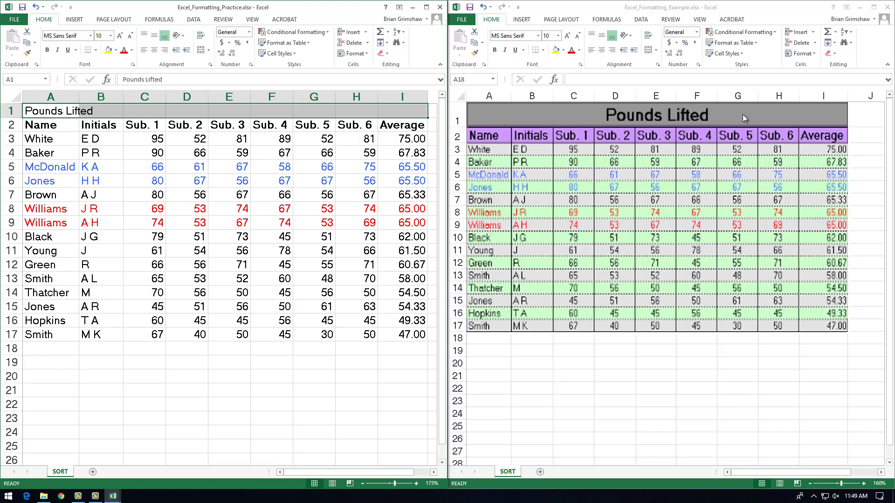
click(802, 113)
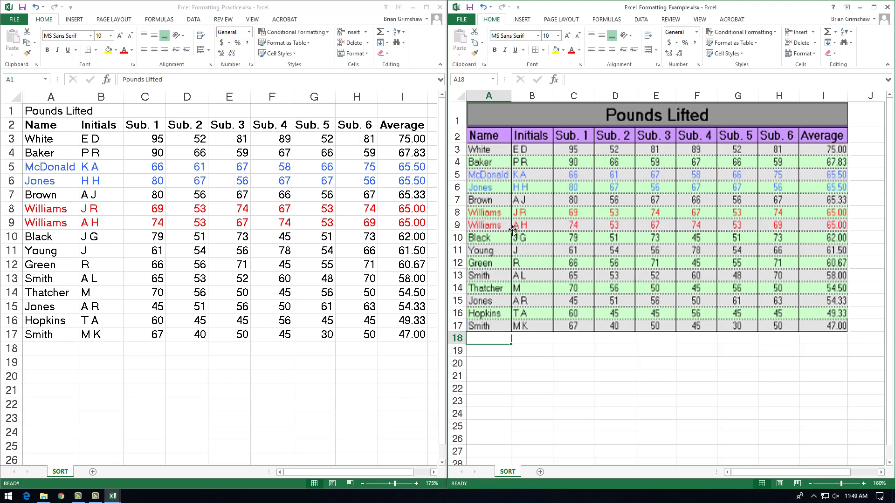
- Activate the practice workbook and widen its window until it covers most of the example workbook
click(48, 113)
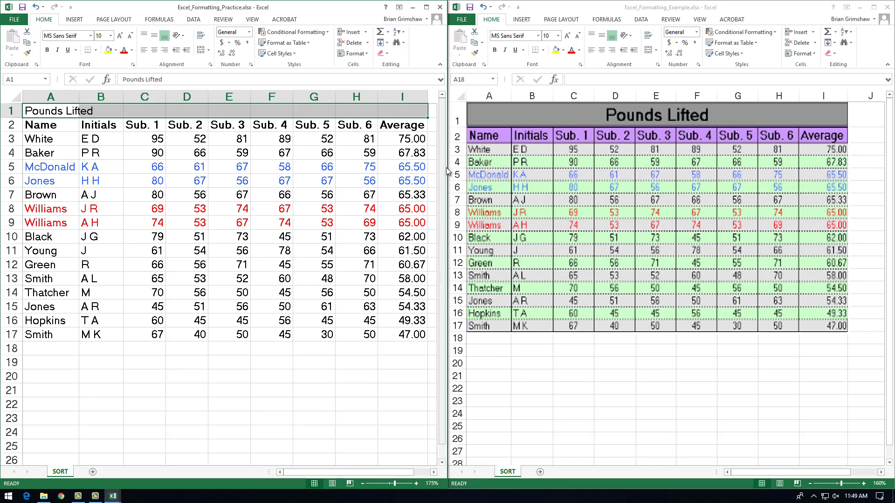
drag(448, 167, 734, 167)
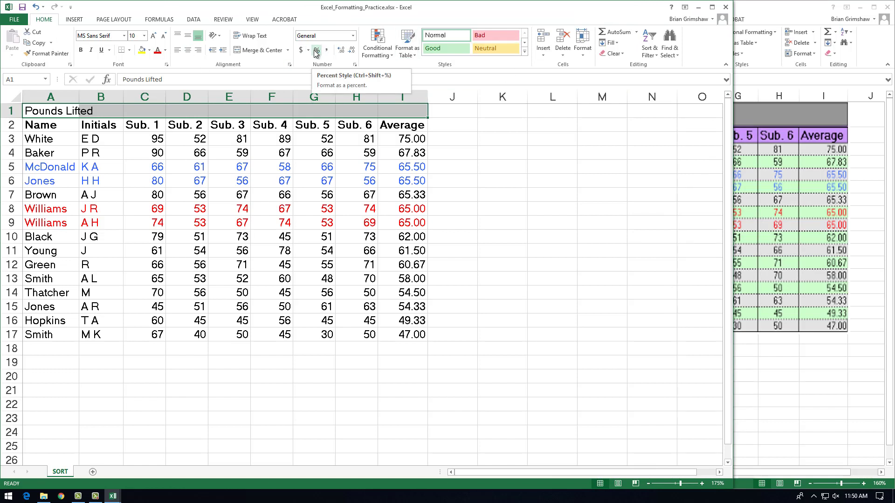
- Merge and center the Pounds Lifted title across A1:I1 in the practice workbook
drag(54, 111, 402, 111)
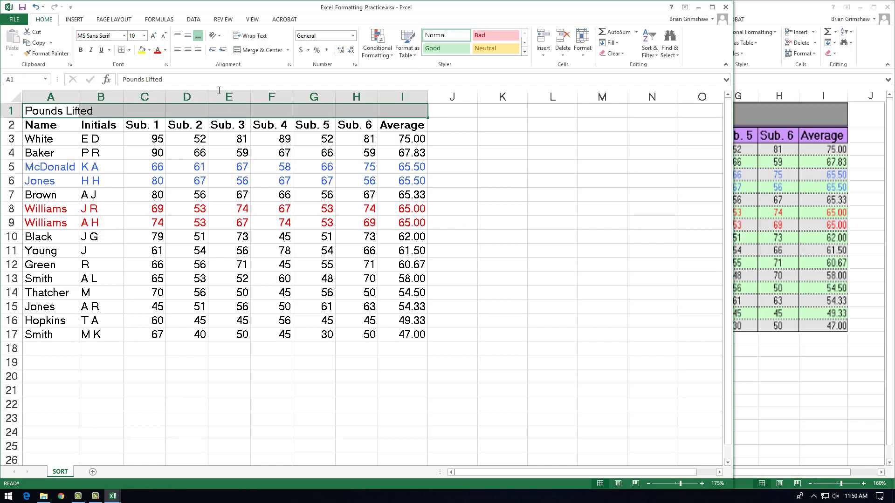
click(10, 111)
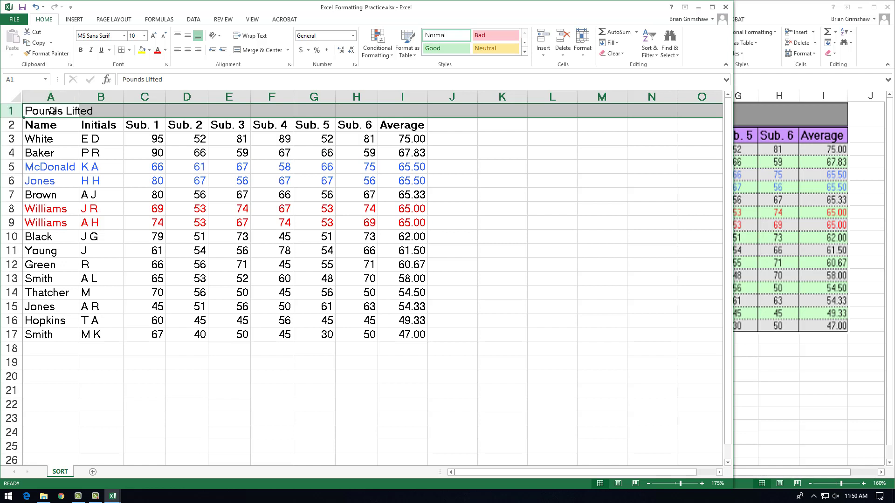
drag(52, 111, 397, 111)
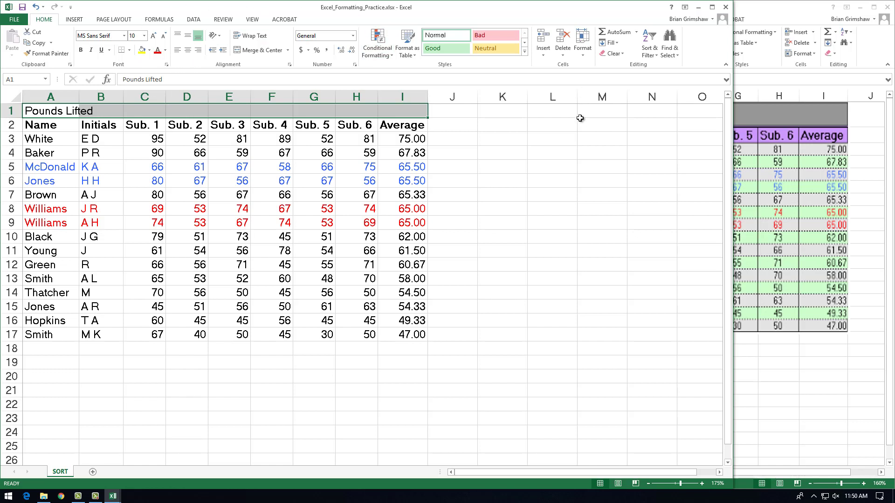
click(265, 50)
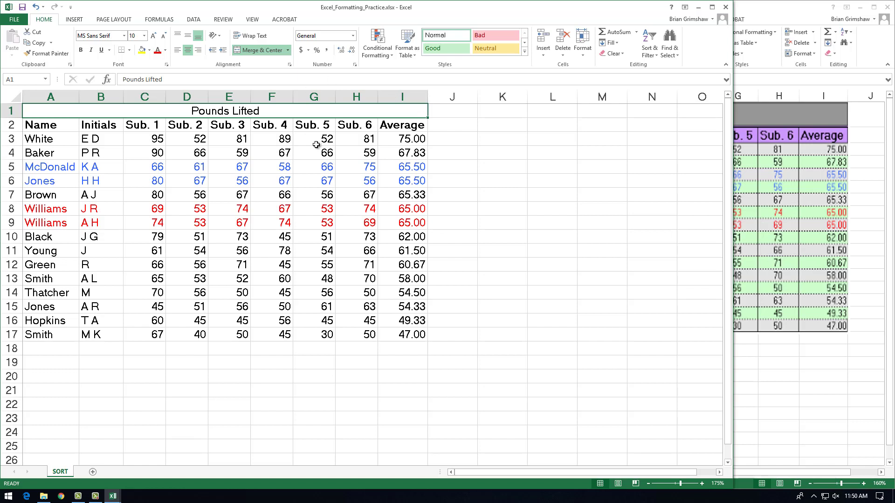
- Set the merged Pounds Lifted title to font size 18 and make it bold
click(144, 35)
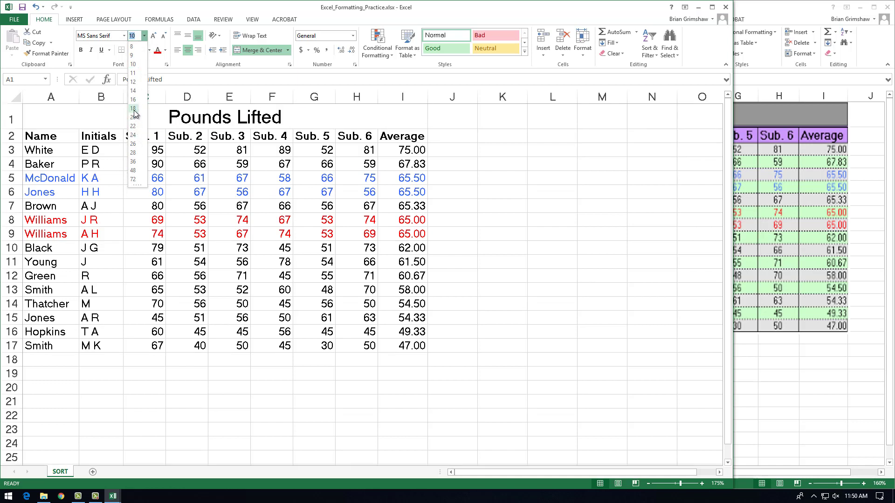
click(133, 108)
click(81, 50)
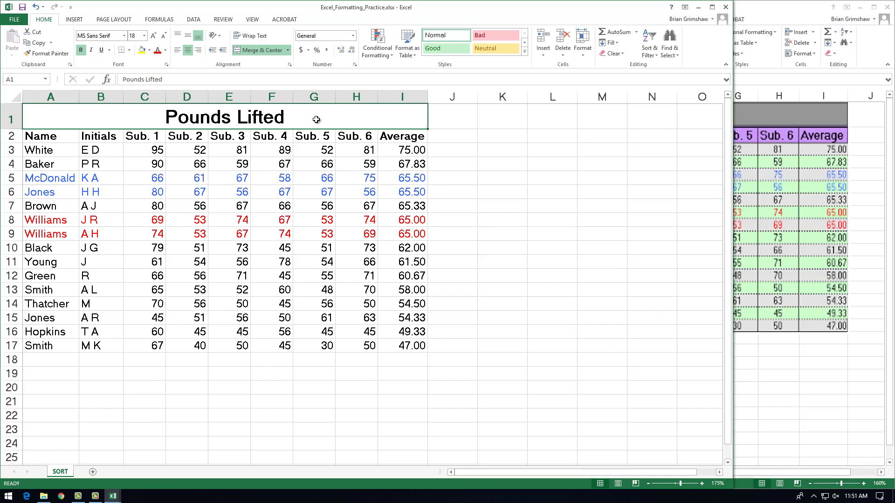
- Check the title's shading in the example workbook and fill the practice workbook's merged title cell with matching gray
click(790, 360)
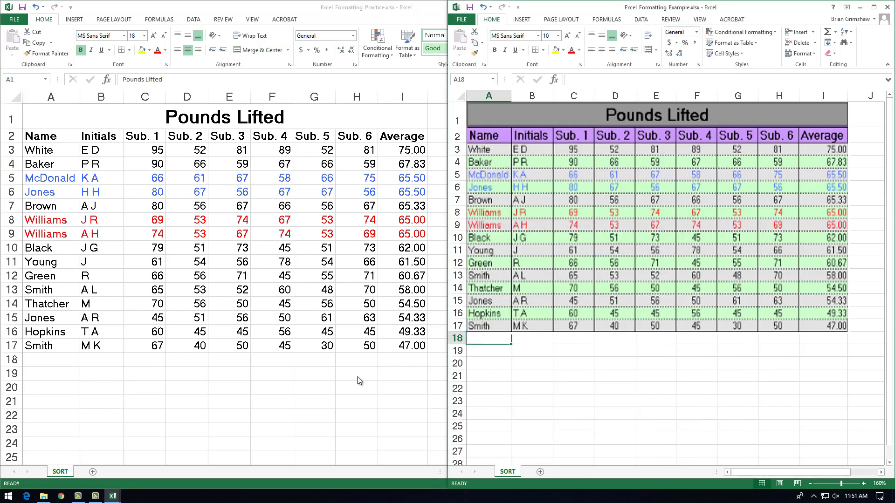
key(alt+Tab)
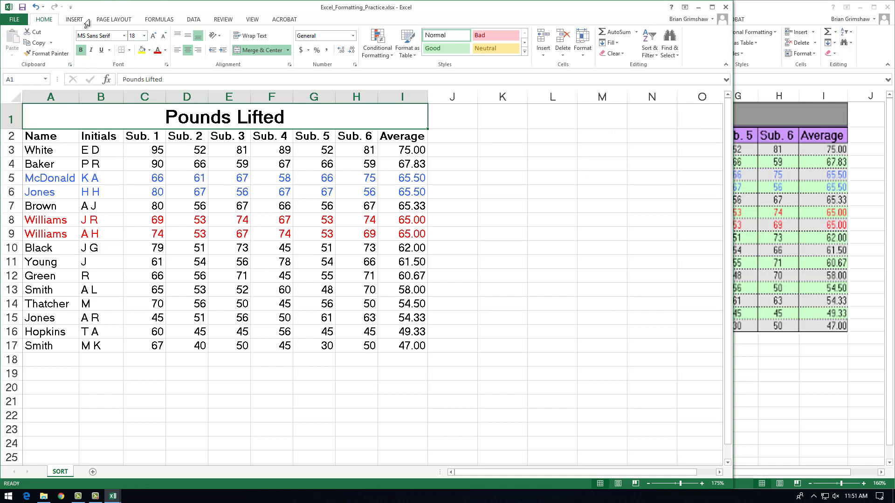
click(150, 51)
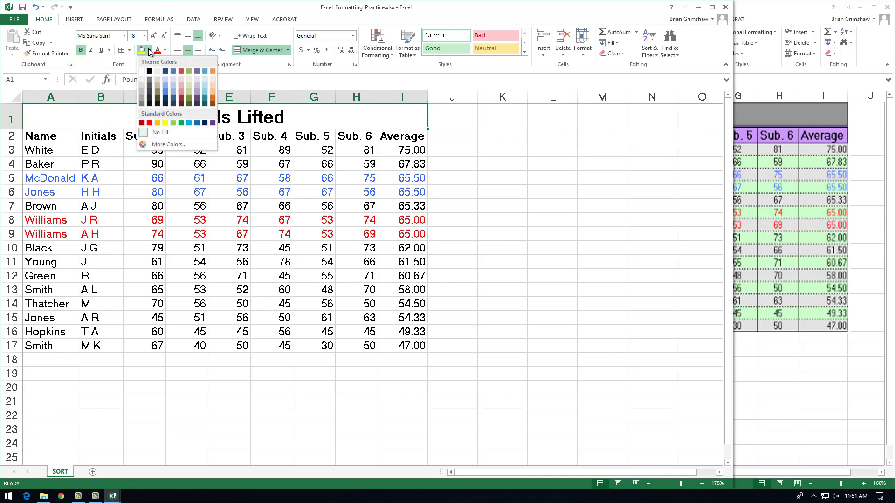
click(142, 96)
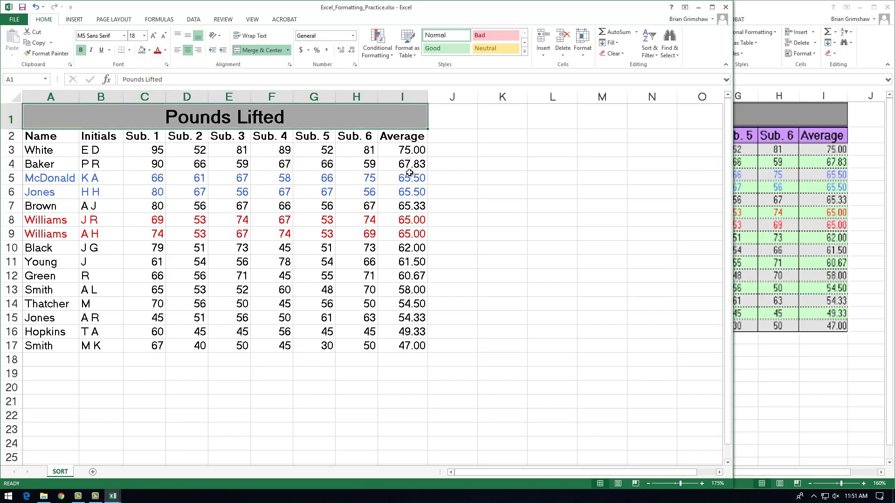
click(449, 168)
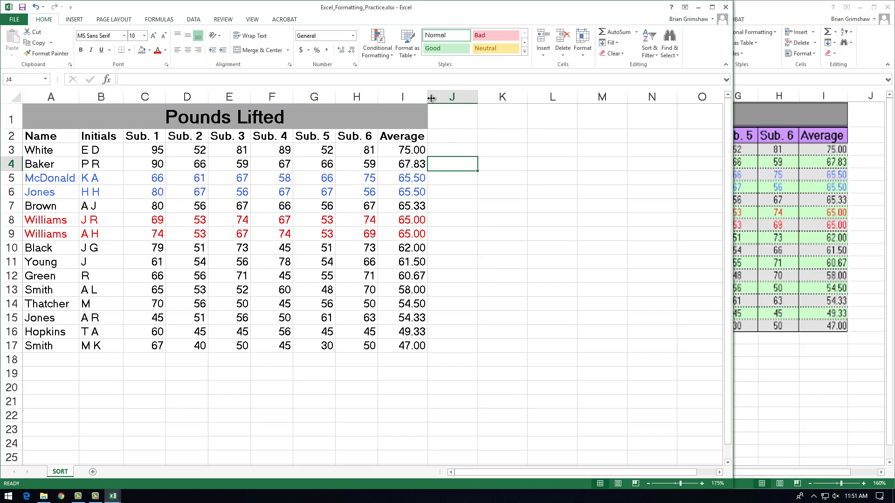
- Add a thick box border around the merged title cell and compare the title with the example workbook
click(801, 288)
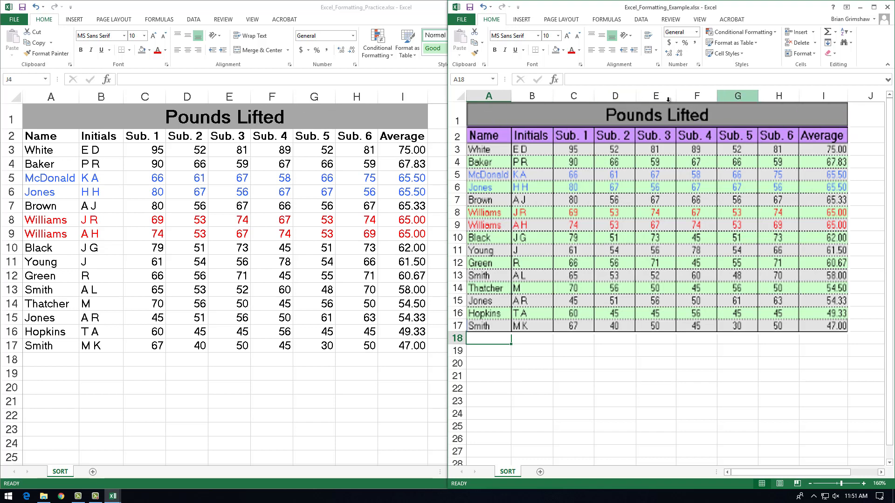
click(303, 116)
click(304, 119)
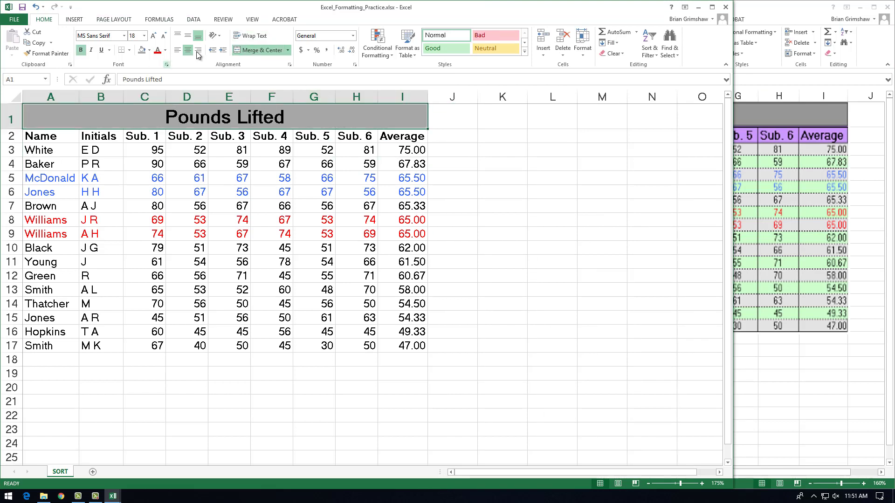
click(130, 50)
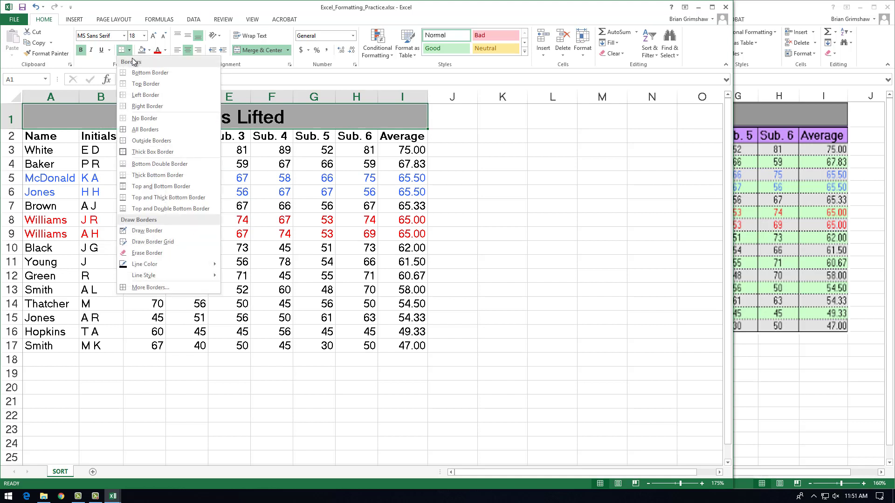
click(158, 152)
click(455, 236)
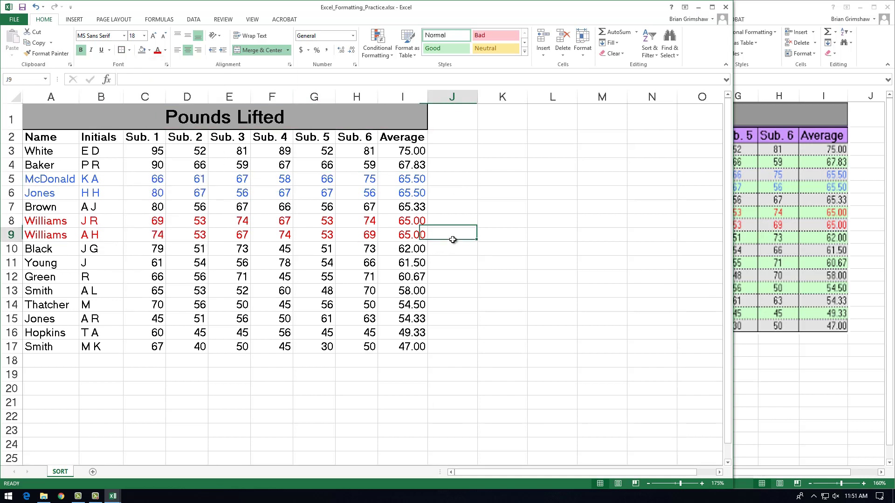
click(777, 370)
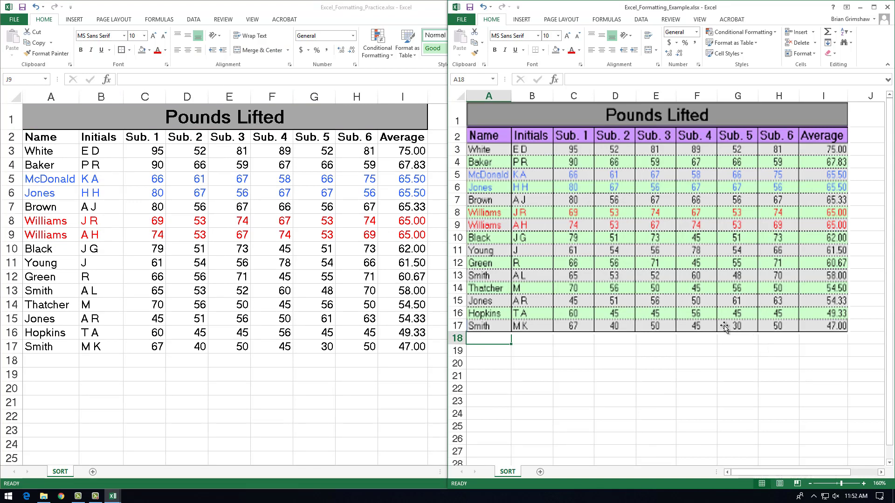
click(369, 375)
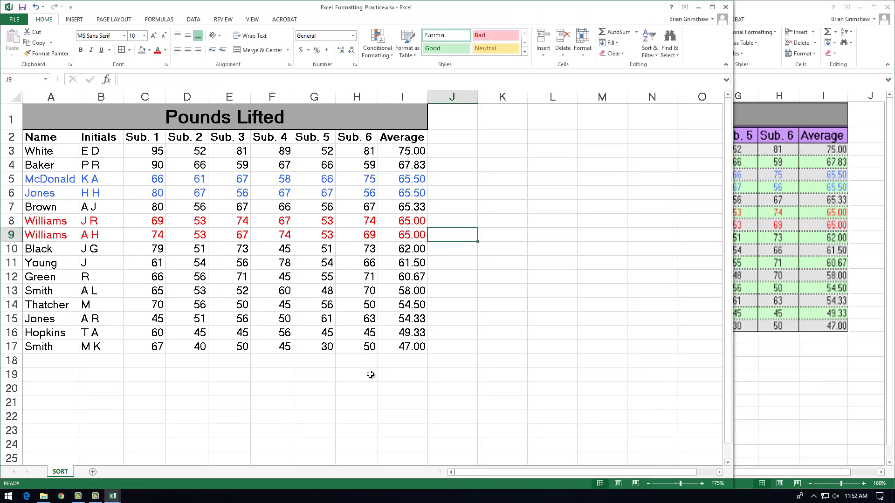
- Undo the title row's border, fill, font and merge formatting in the practice workbook
key(ctrl+z)
key(ctrl+z)
key(ctrl+z)
click(502, 293)
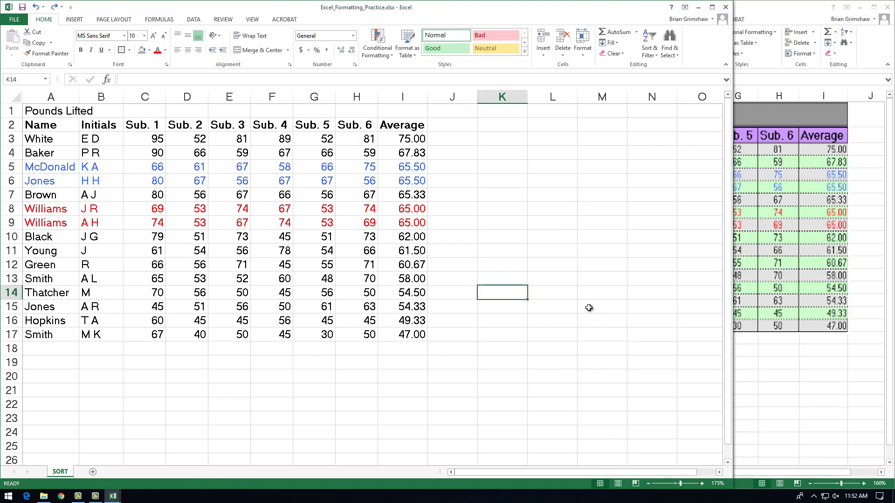
- Open the cell formatting settings for A1:I1, center the Pounds Lifted title horizontally and merge the cells
click(48, 111)
drag(49, 111, 386, 111)
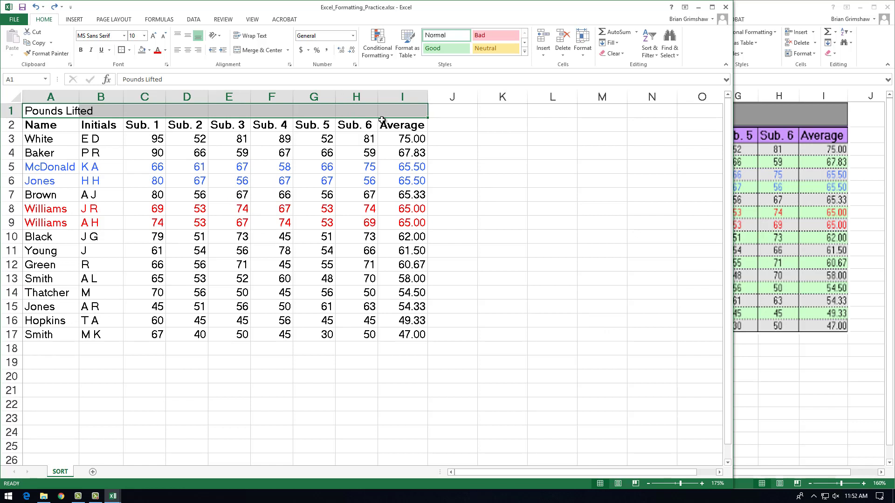
right_click(347, 113)
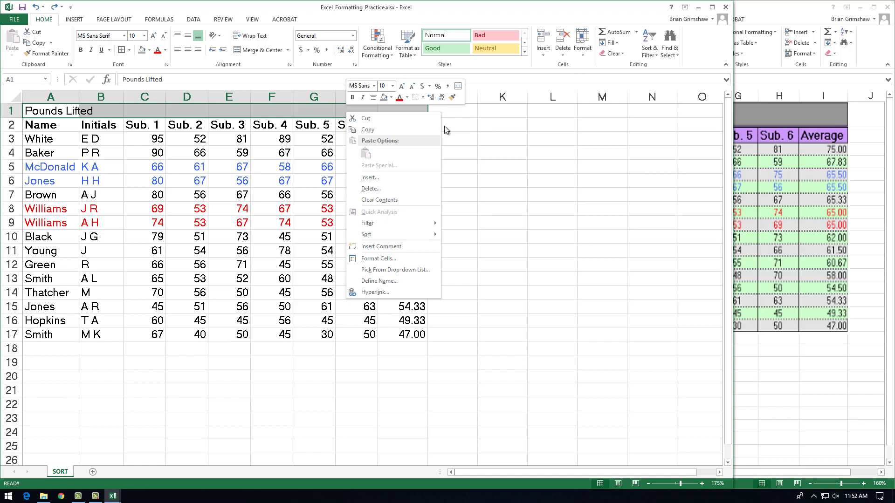
click(383, 259)
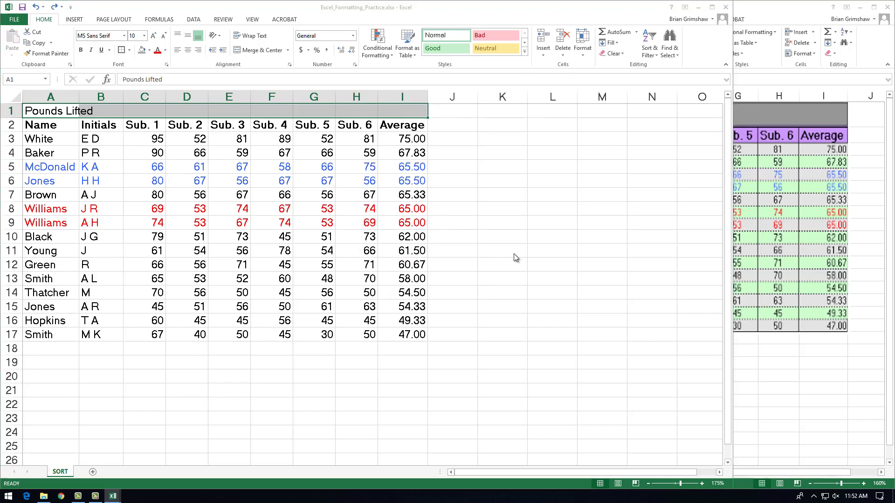
drag(415, 145, 591, 81)
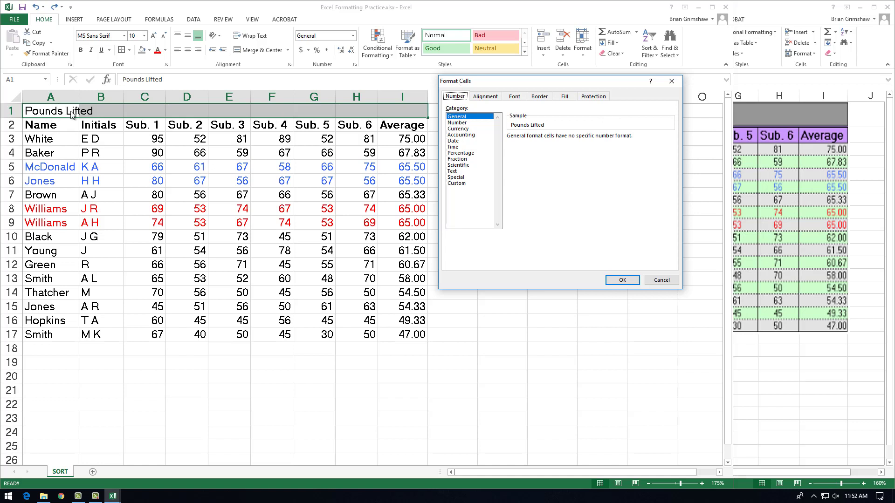
click(604, 97)
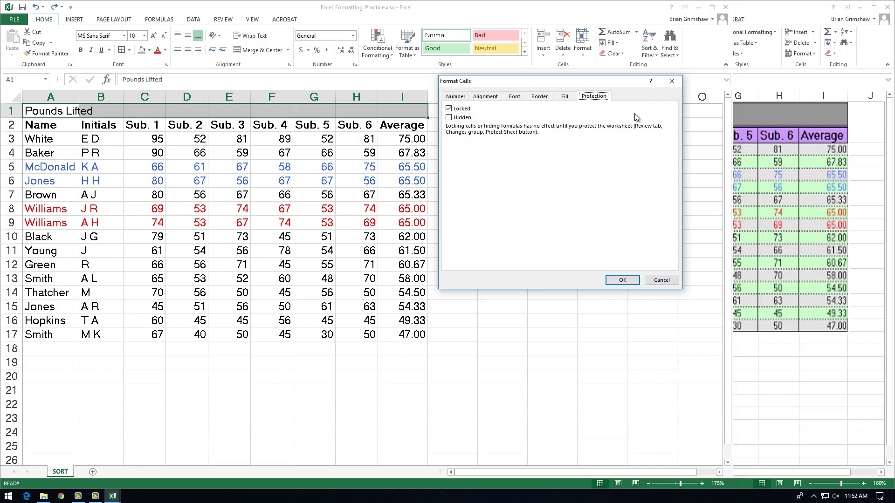
click(456, 96)
click(486, 97)
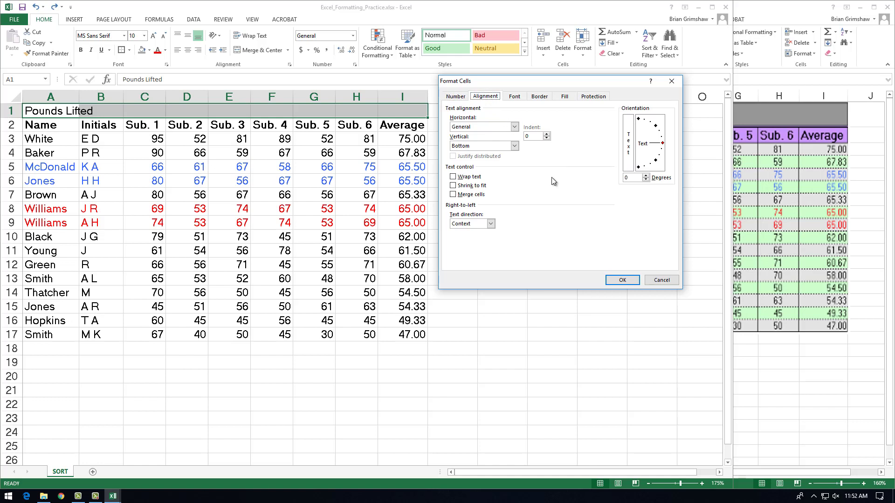
click(514, 127)
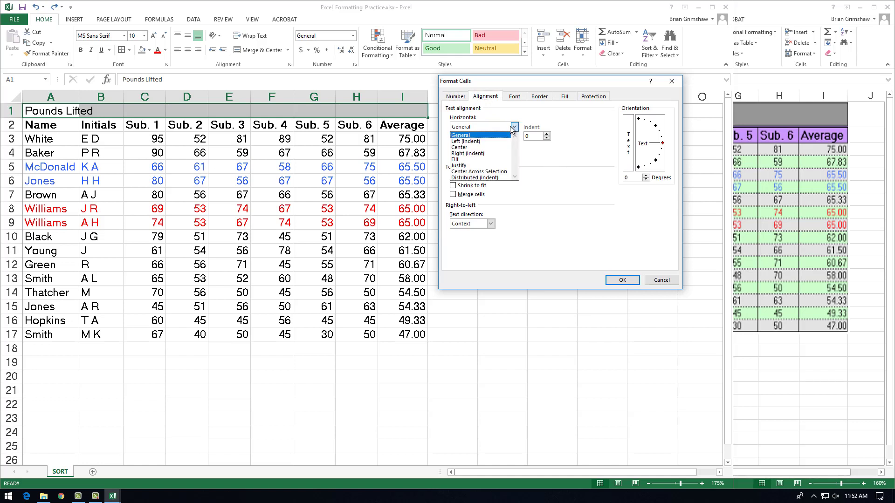
click(477, 148)
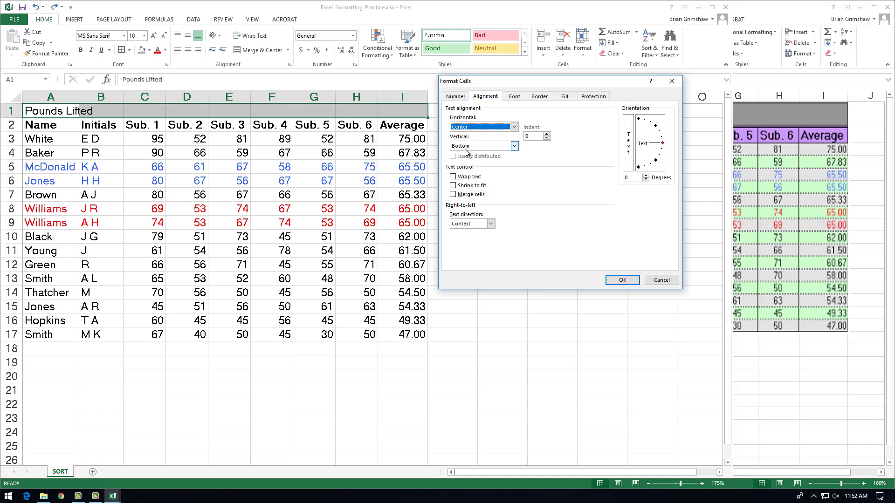
click(452, 195)
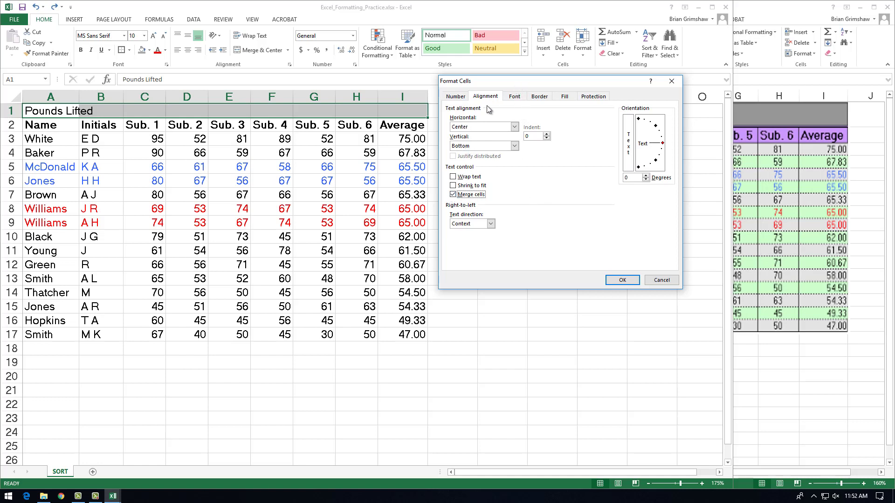
- Set the title range's font size to 18 and its style to bold
drag(524, 86, 479, 164)
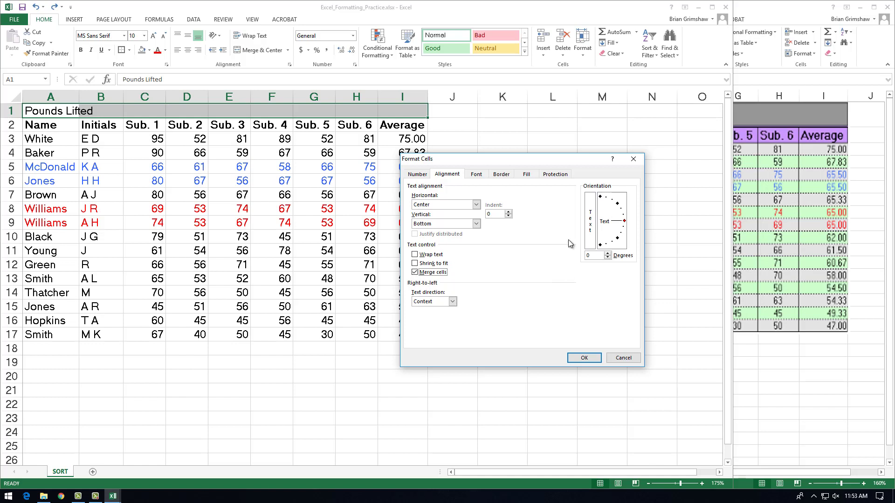
click(479, 175)
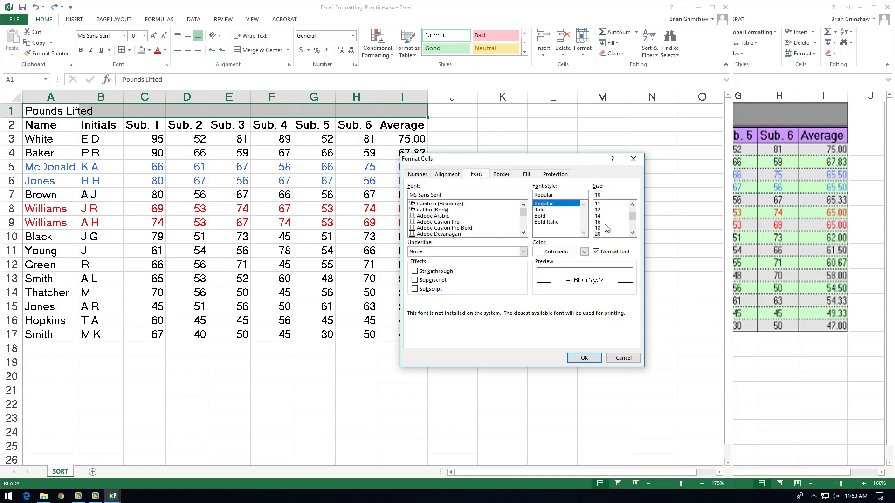
click(602, 228)
click(541, 217)
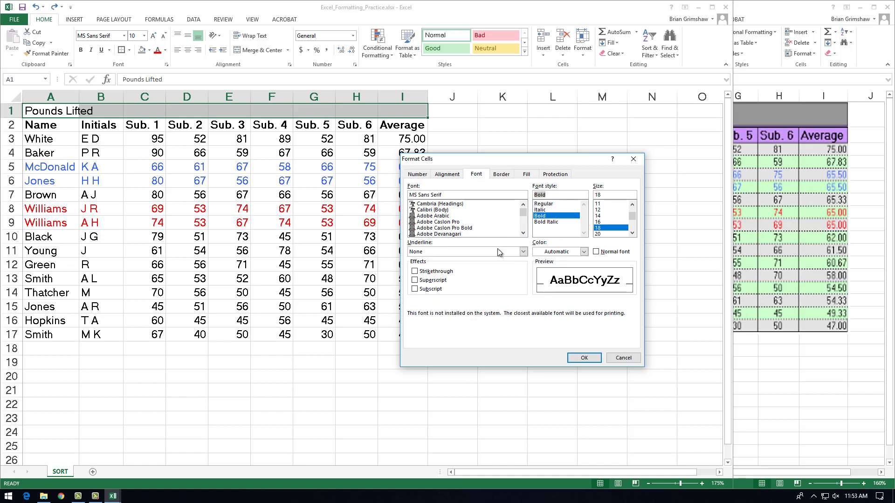
- Try thick left and right borders with dashed top and bottom borders on the title range, and clear them
click(502, 173)
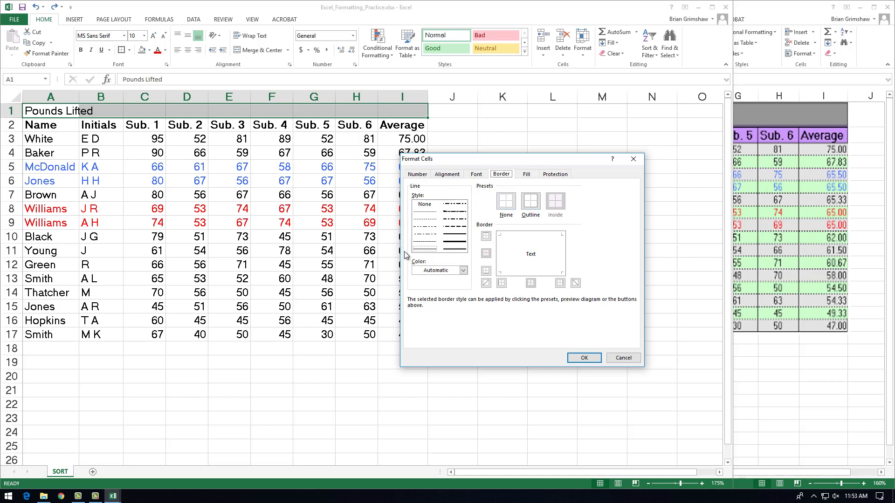
click(448, 241)
click(499, 254)
click(562, 256)
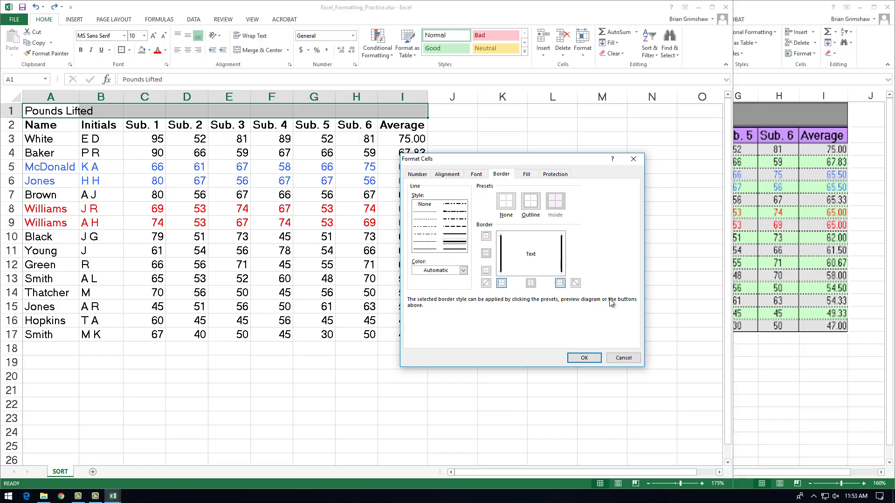
click(457, 227)
click(536, 238)
click(538, 272)
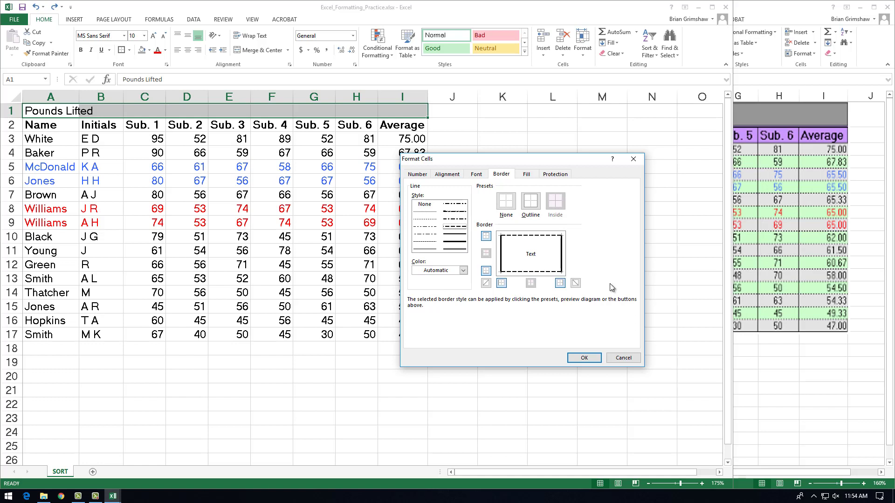
click(511, 205)
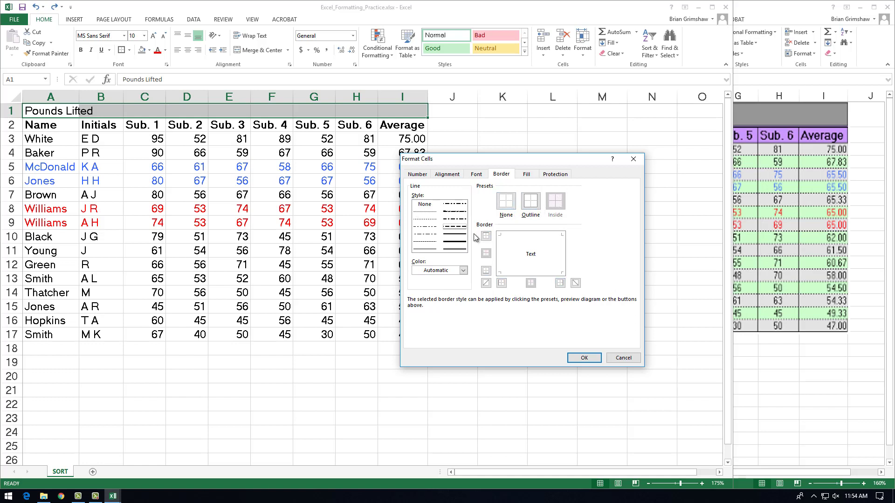
- Give the title range a thick outline border and a medium gray background color
click(454, 242)
click(531, 201)
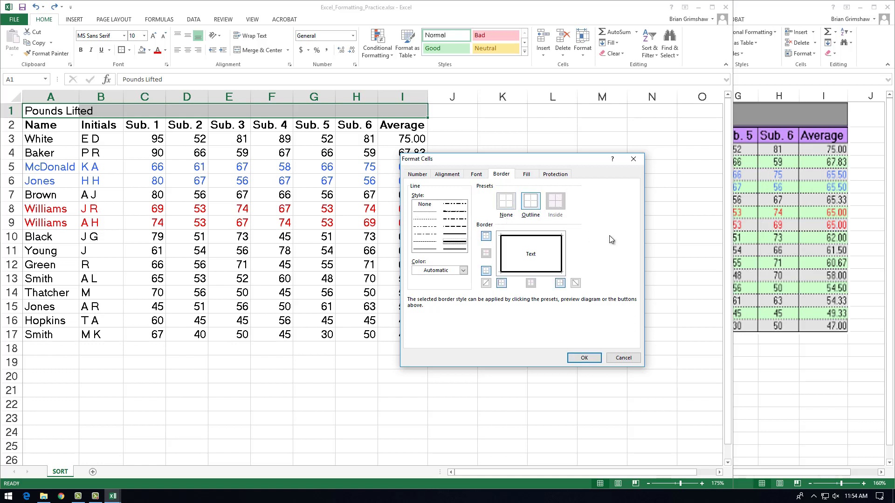
click(527, 175)
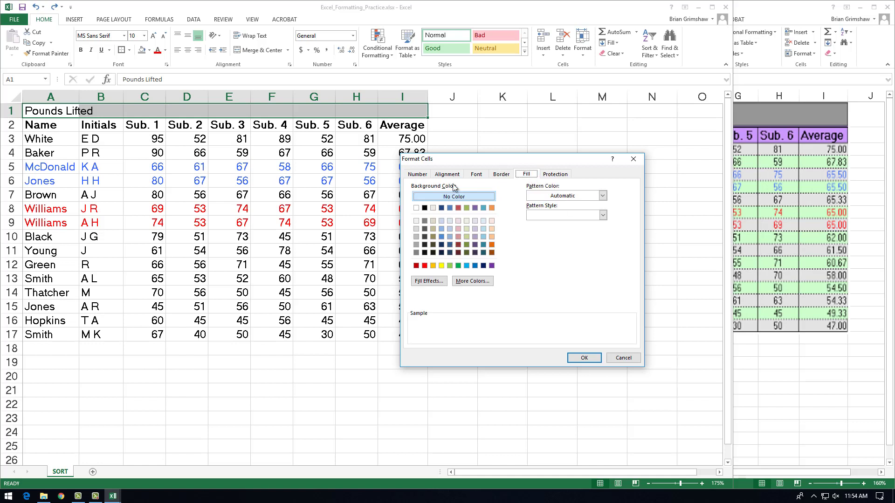
click(416, 244)
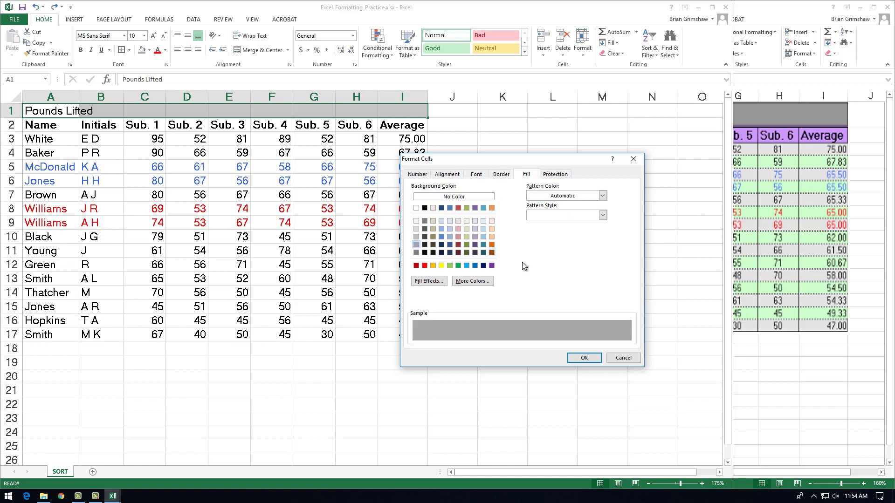
- Look over the gradient fill effects, pattern styles and pattern colors without choosing any
click(429, 281)
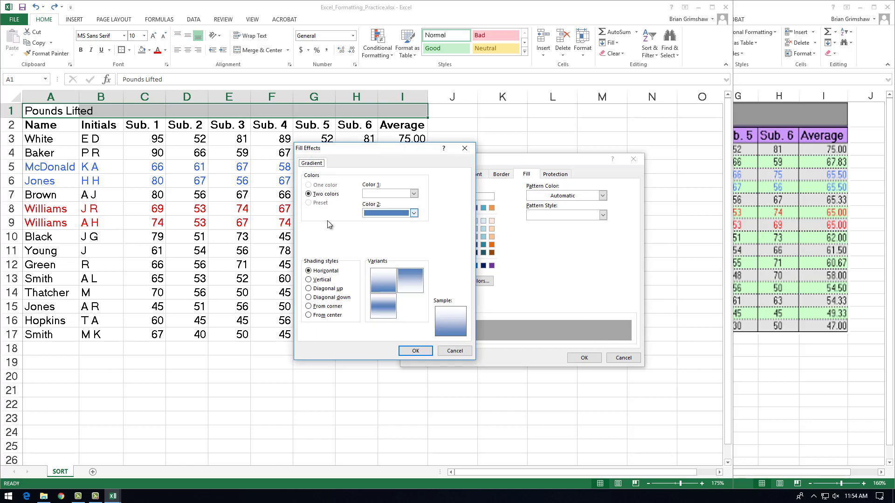
drag(383, 152, 220, 79)
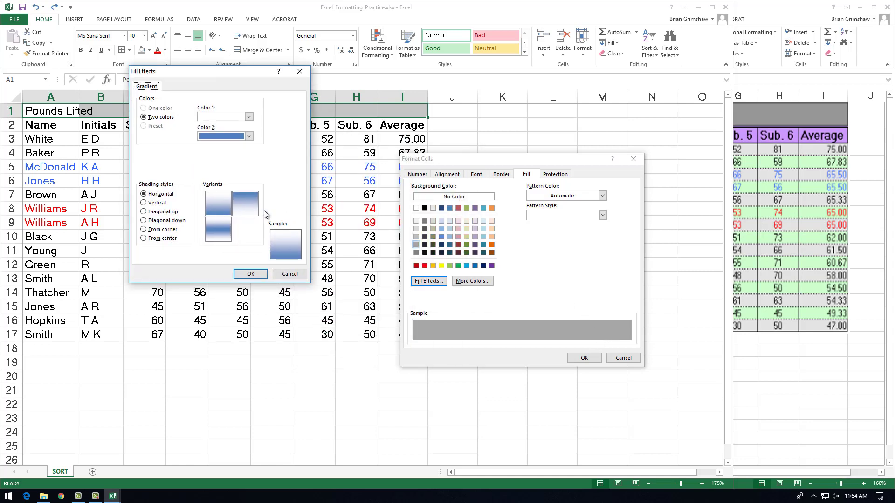
click(289, 274)
click(606, 215)
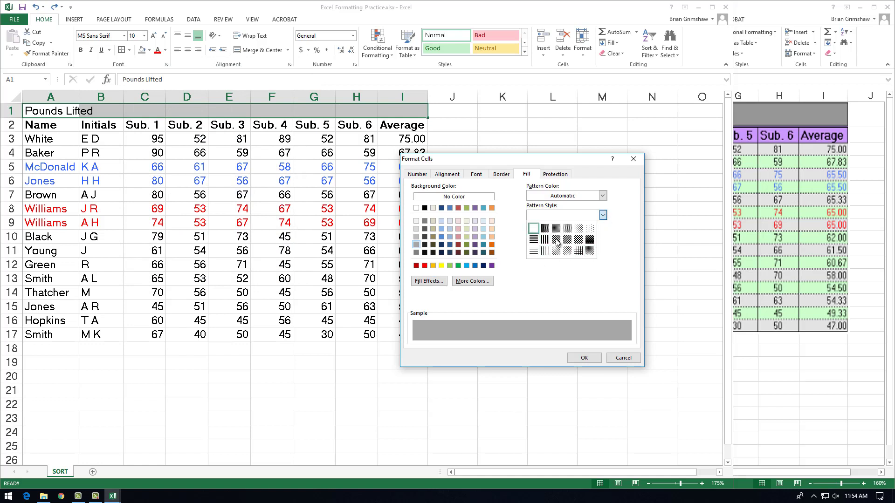
click(603, 196)
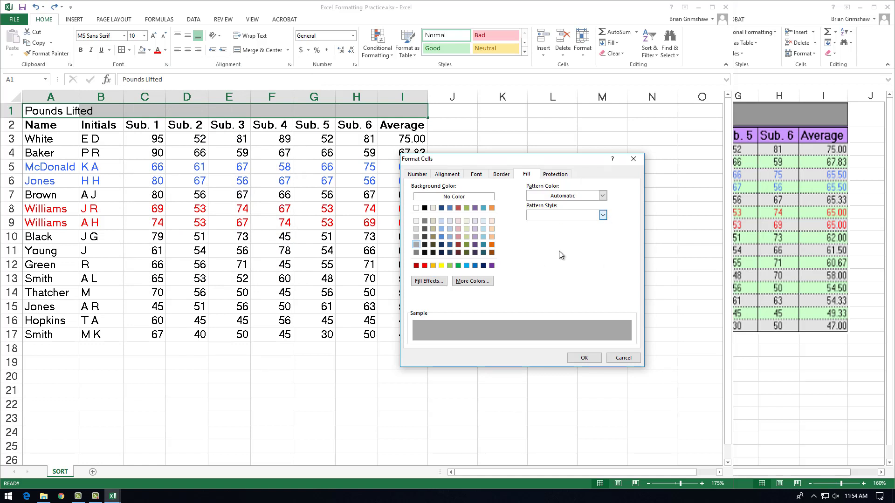
click(602, 196)
click(626, 258)
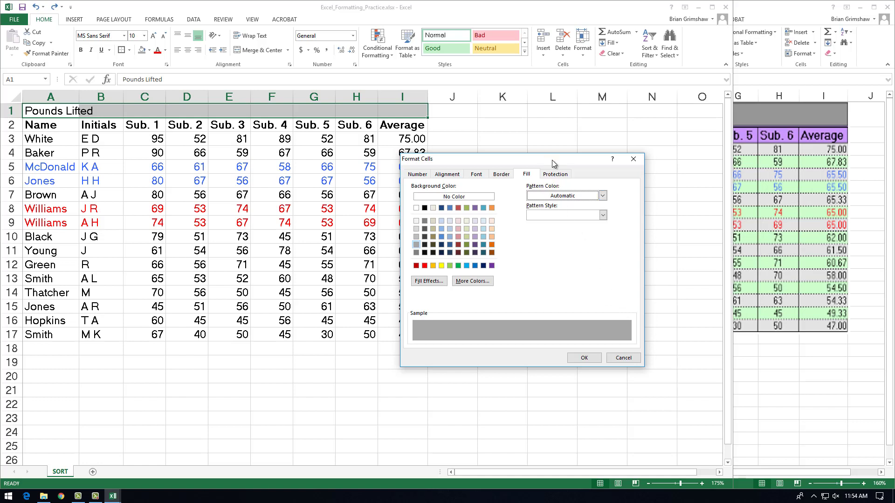
- Apply the chosen alignment, font, border and fill settings to the title row and deselect it
drag(551, 164, 567, 170)
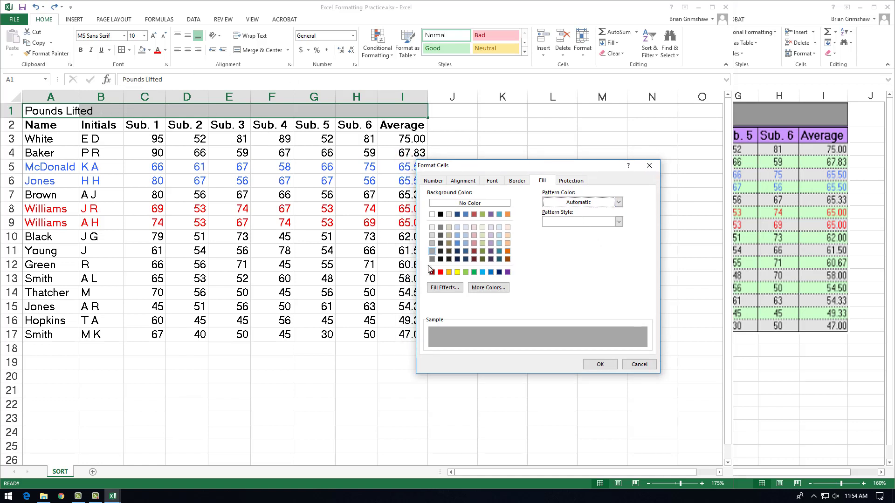
click(599, 364)
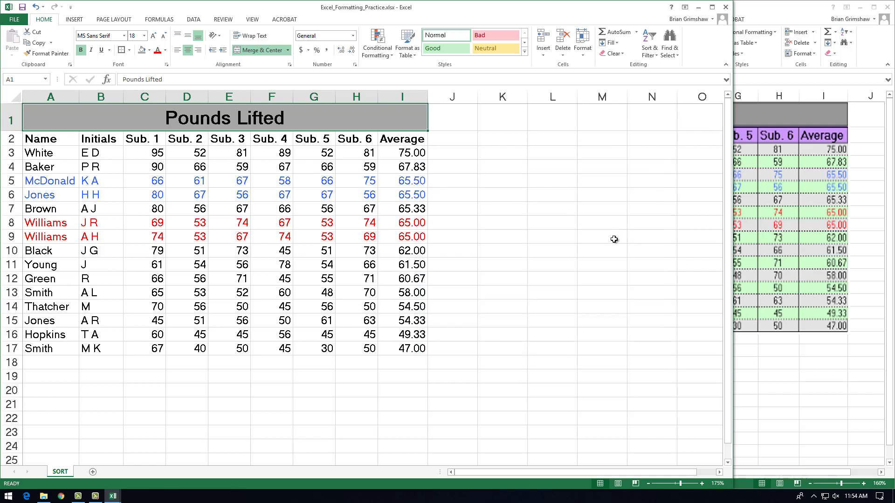
click(595, 211)
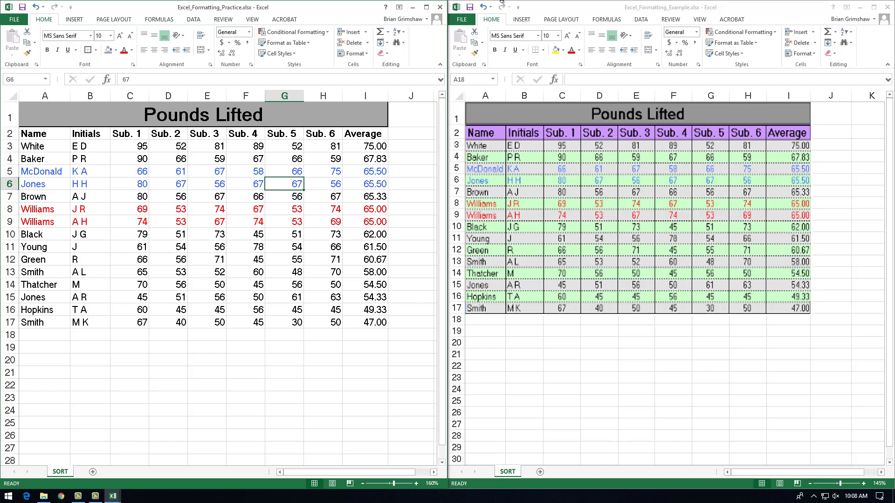
- Maximize the example workbook and zoom in to examine the table's border styles and alternating row shading
double_click(569, 9)
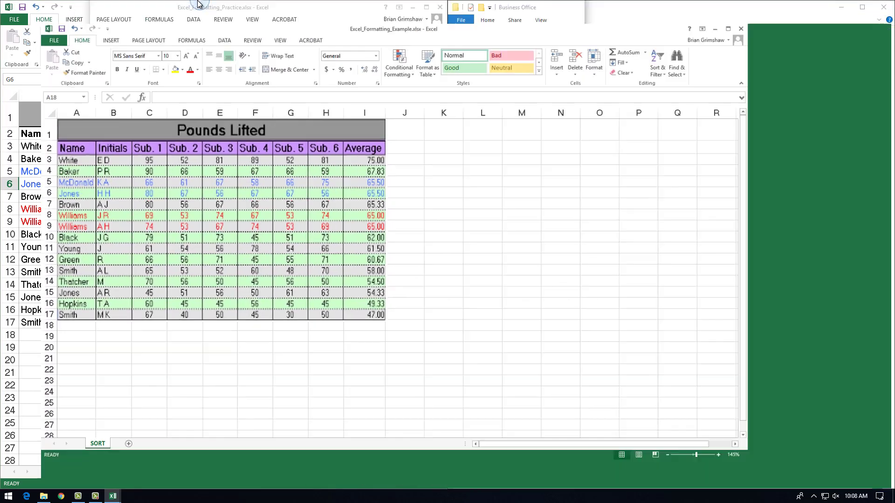
ctrl+scroll(169, 250, up, 5)
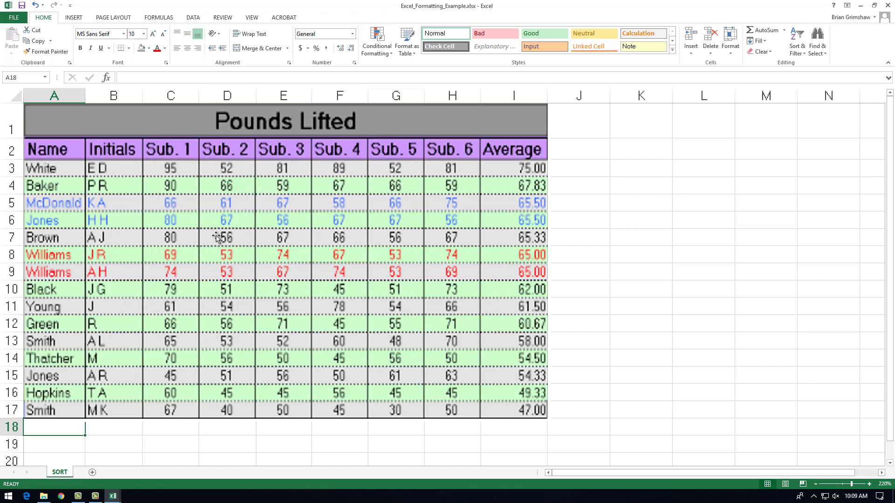
scroll(184, 264, up, 7)
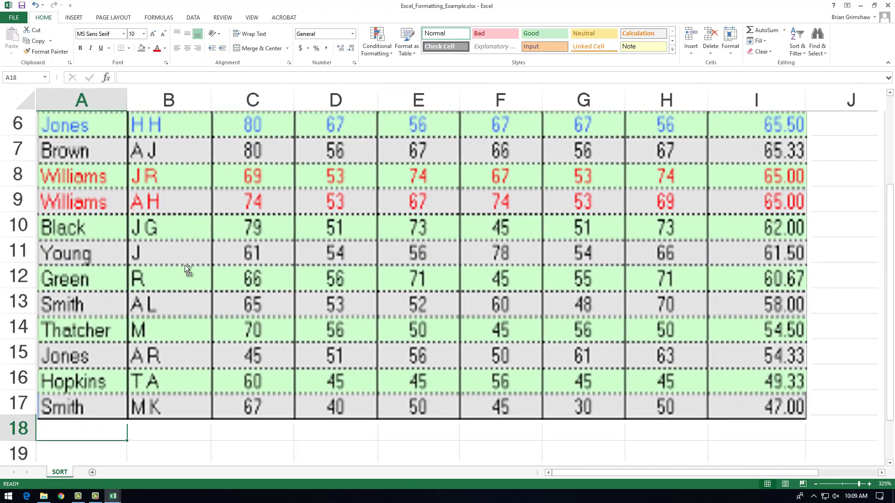
scroll(185, 265, up, 3)
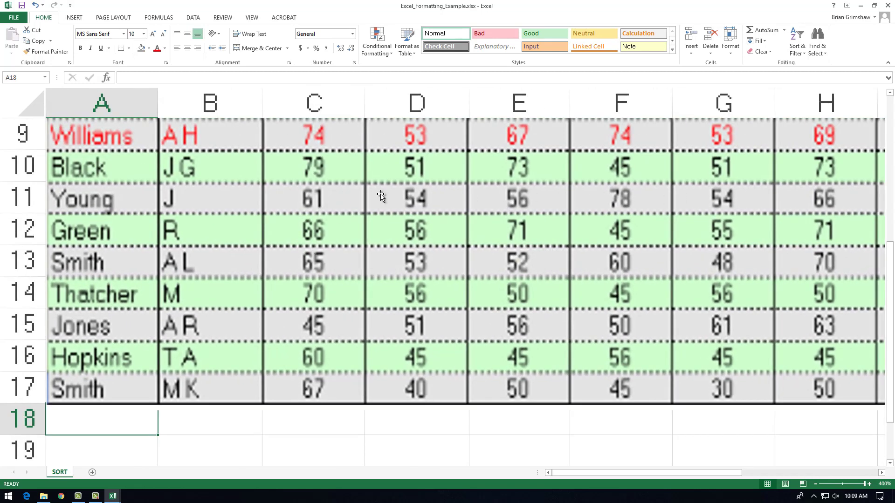